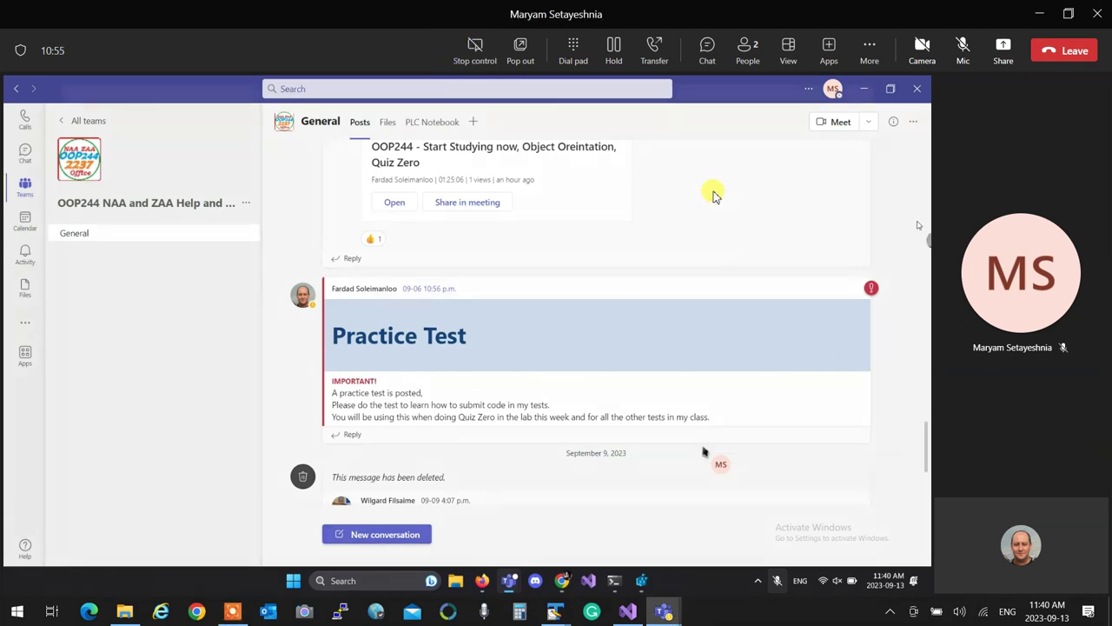
- View the channel post's linked video, then start a new calendar meeting titled 'problem with submitter'
left_click(670, 198)
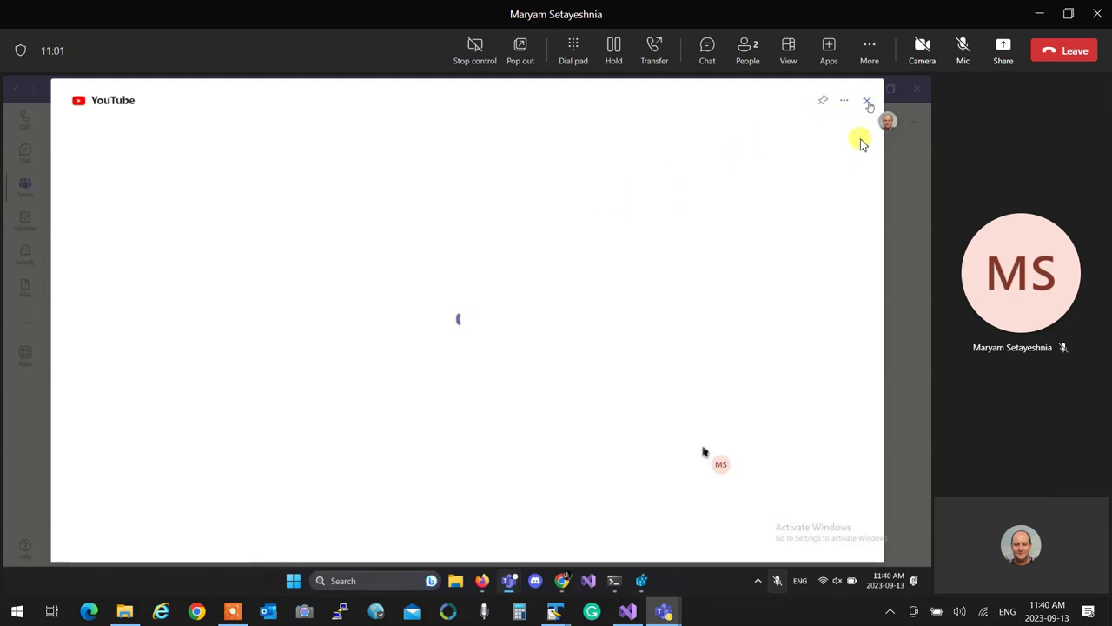
left_click(867, 103)
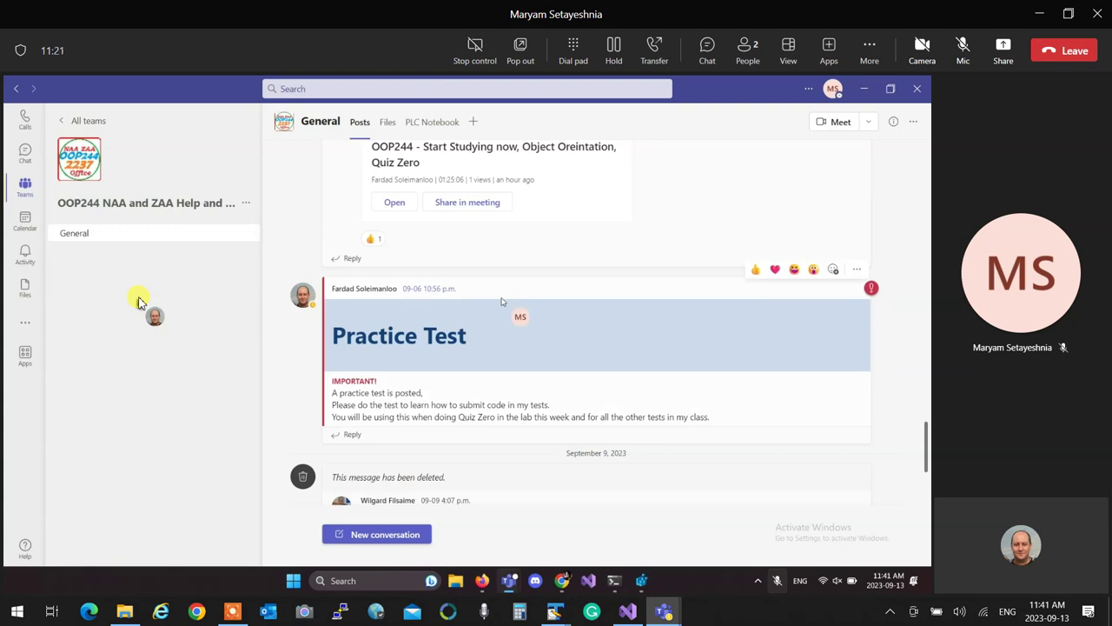
left_click(27, 222)
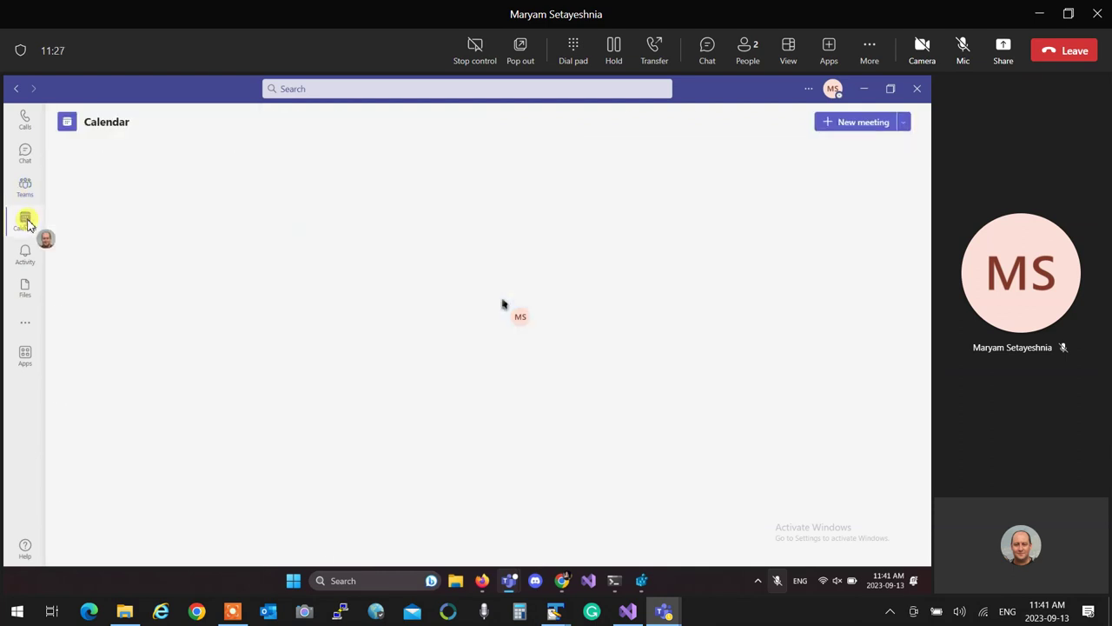
left_click(867, 128)
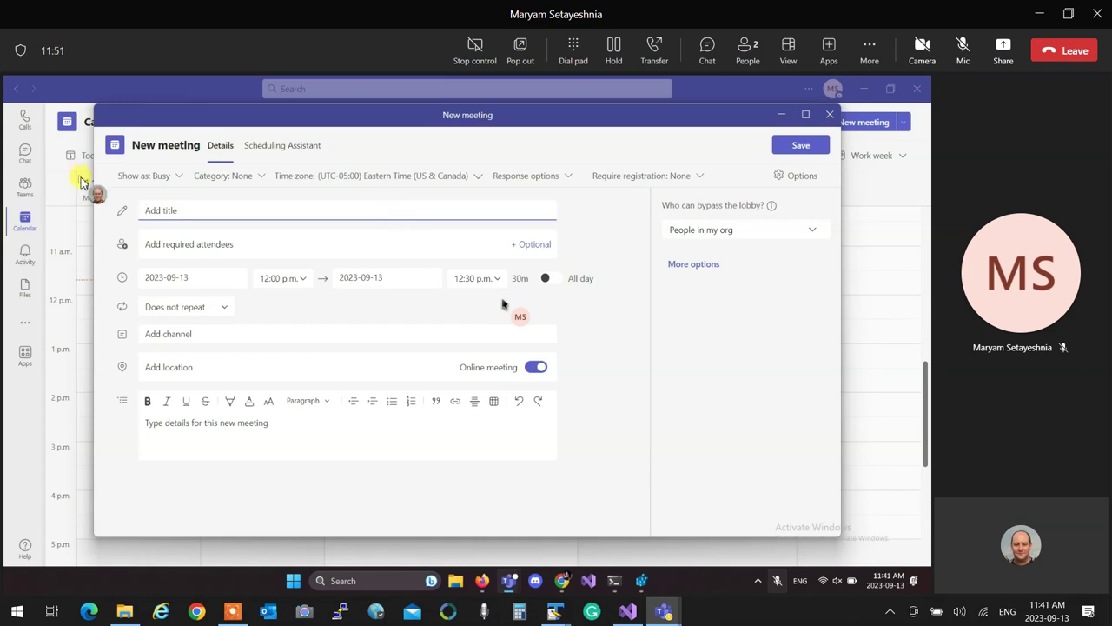
type("problem with ")
type("submitterm")
key("BackSpace")
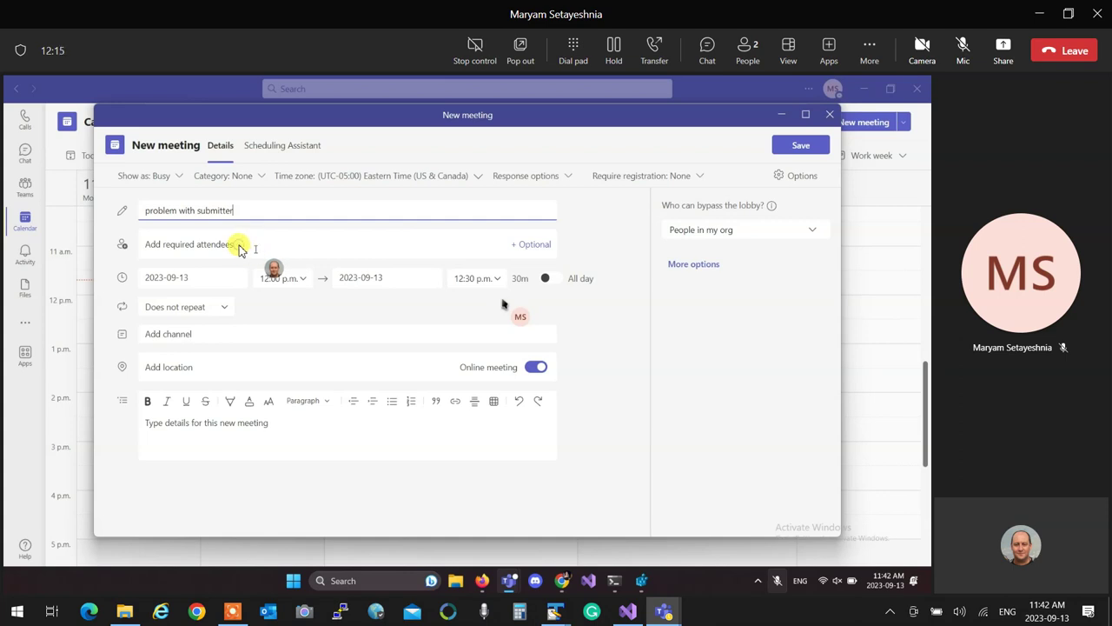
- Search for the professor by name and add him as a required attendee
left_click(240, 248)
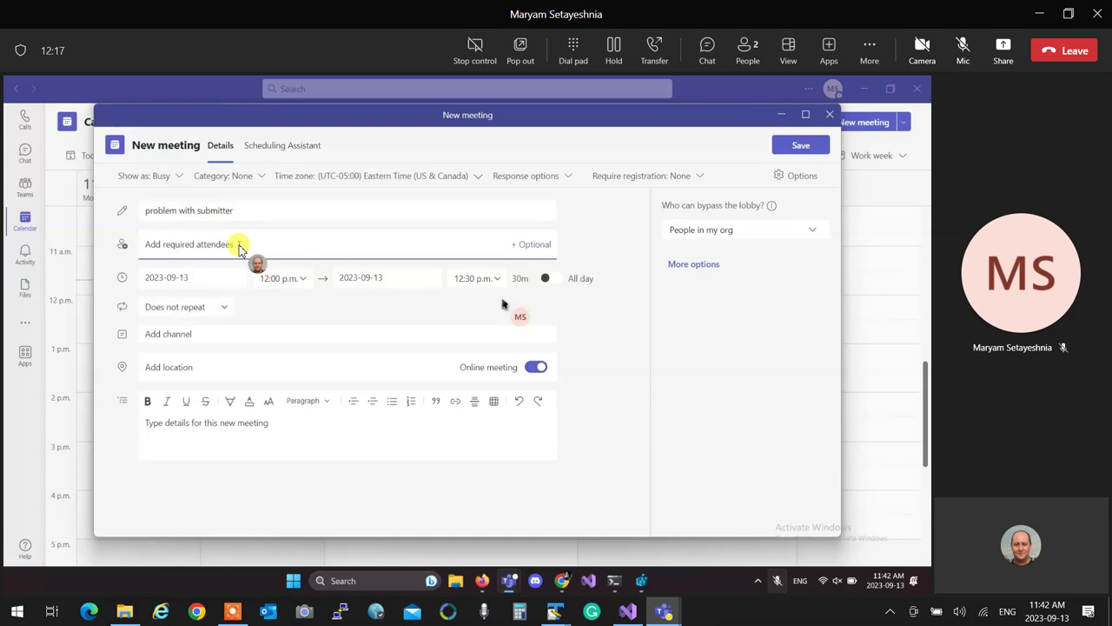
type("fardo")
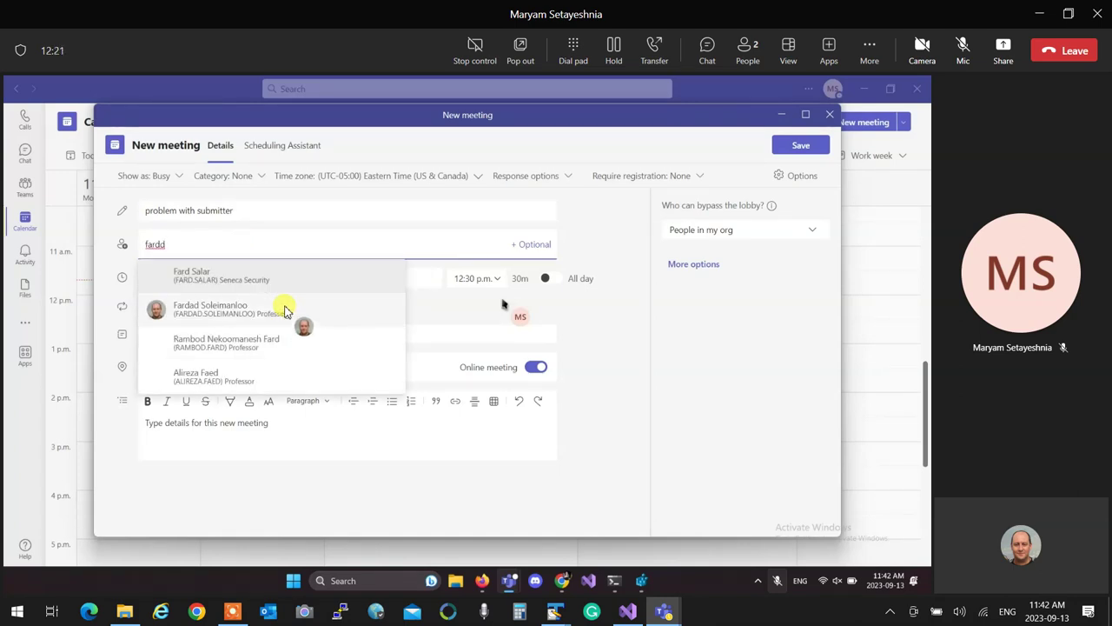
key("BackSpace")
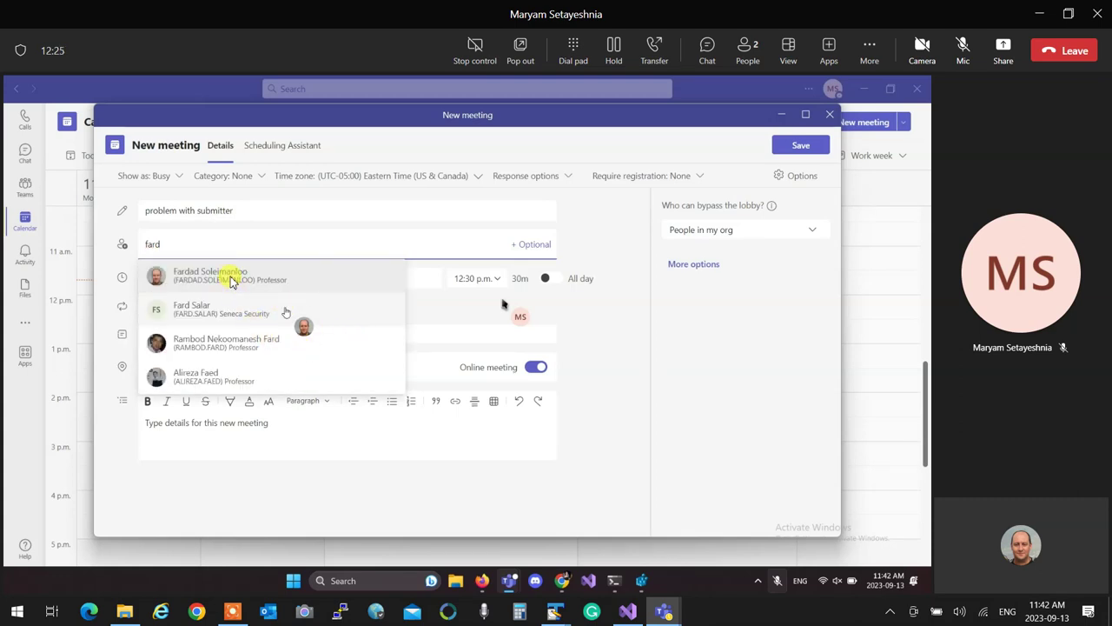
left_click(231, 280)
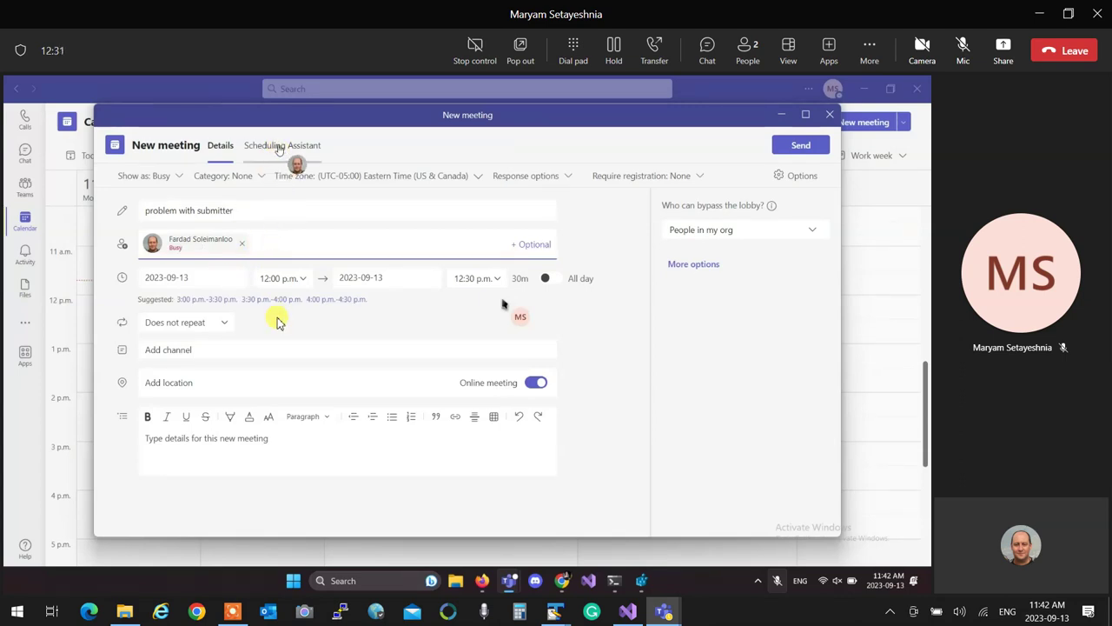
- Use the Scheduling Assistant to move the meeting to 3:30–4:00 p.m. on September 13
left_click(279, 148)
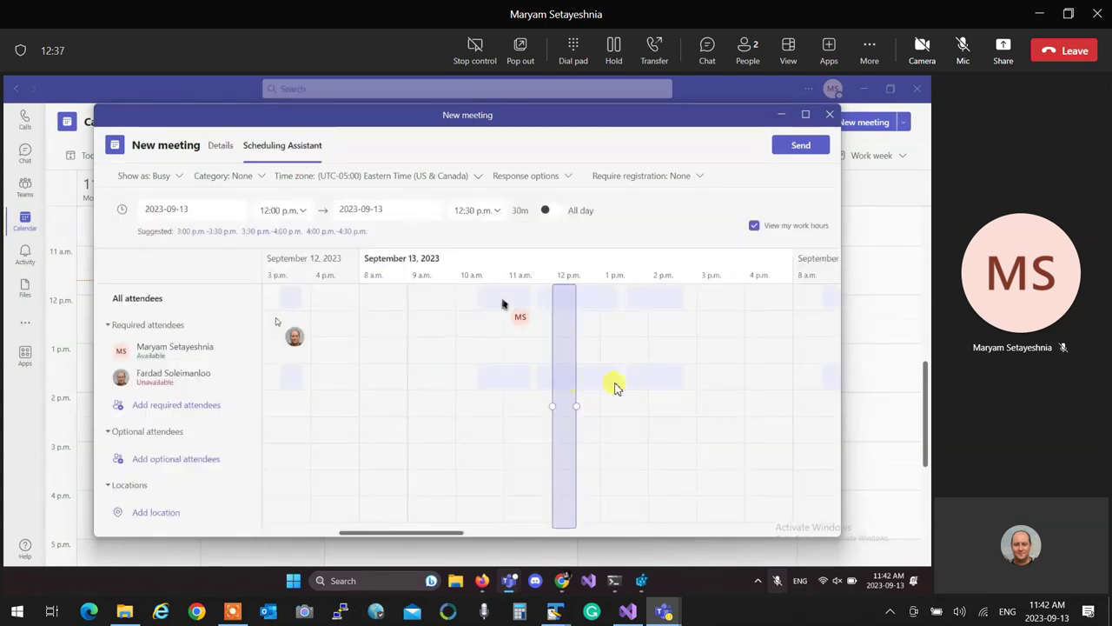
mouse_move(665, 379)
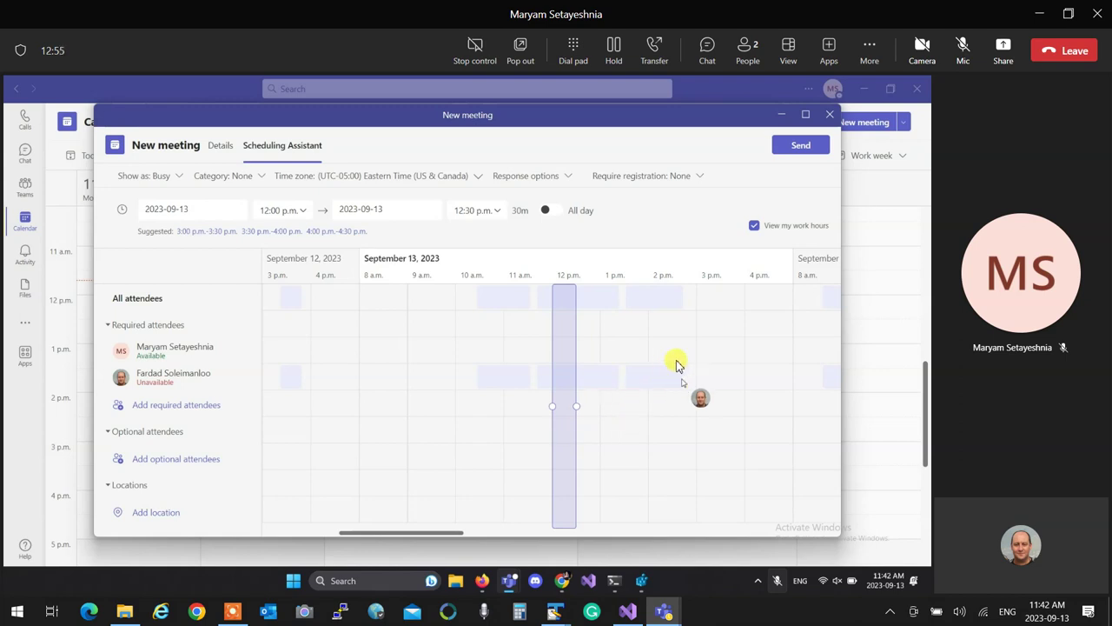
left_click(730, 302)
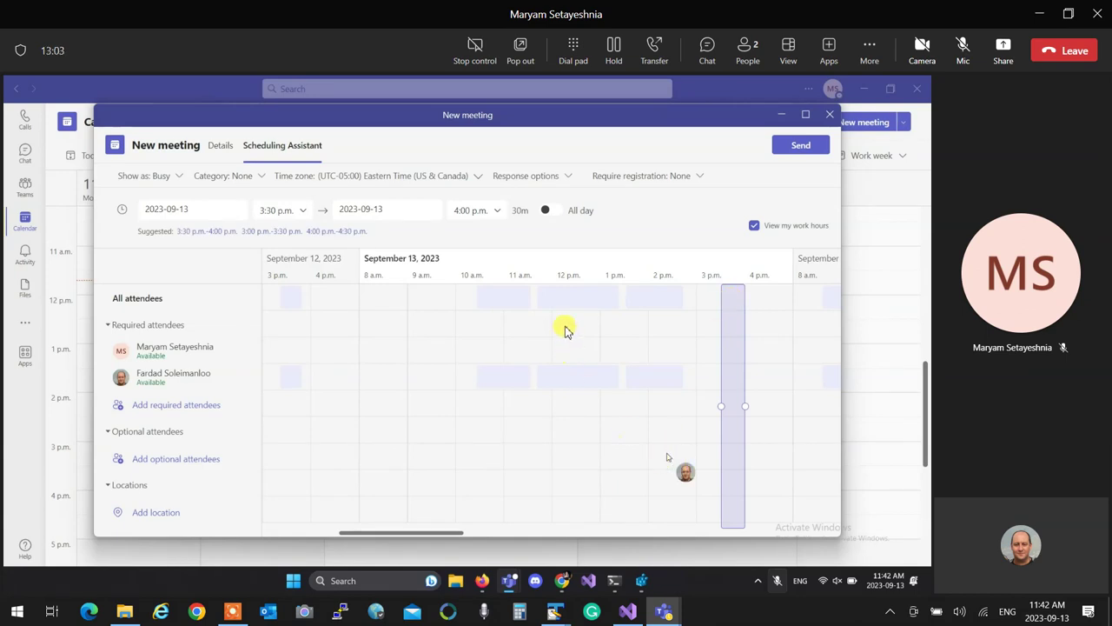
mouse_move(669, 614)
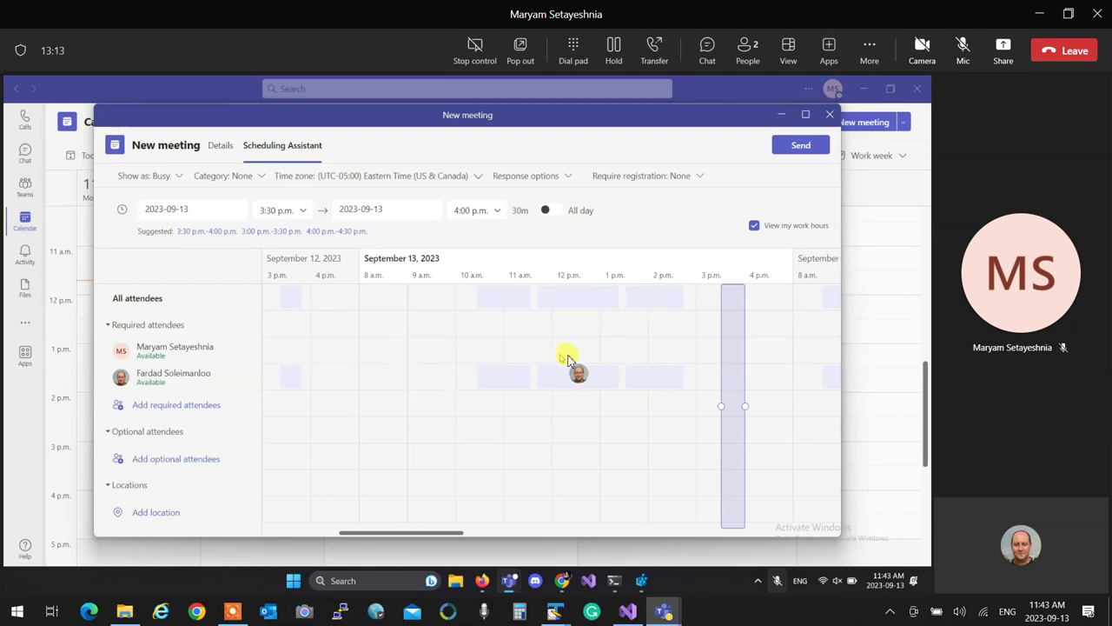
mouse_move(482, 580)
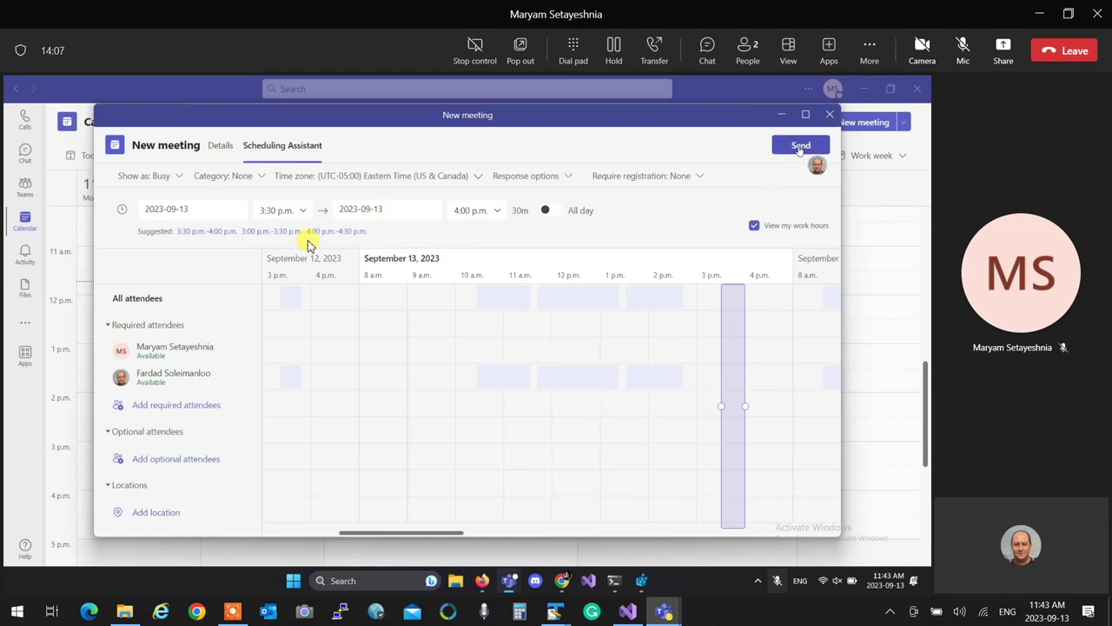
- Add the description 'the url of the repo goe here' in Details and send the invitation
left_click(220, 148)
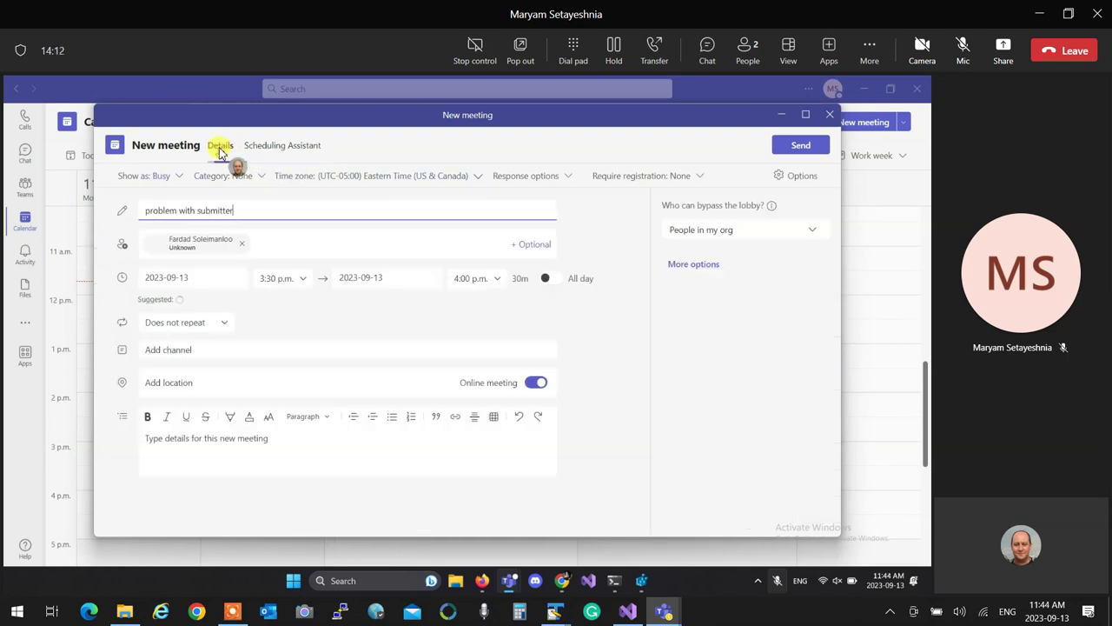
left_click(210, 451)
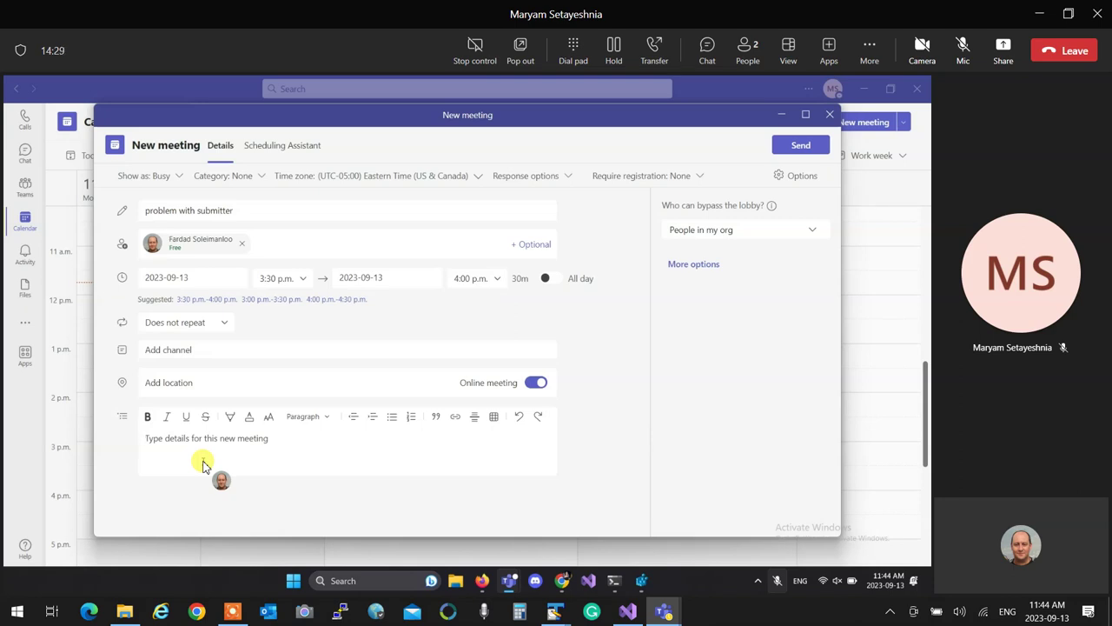
type("the u")
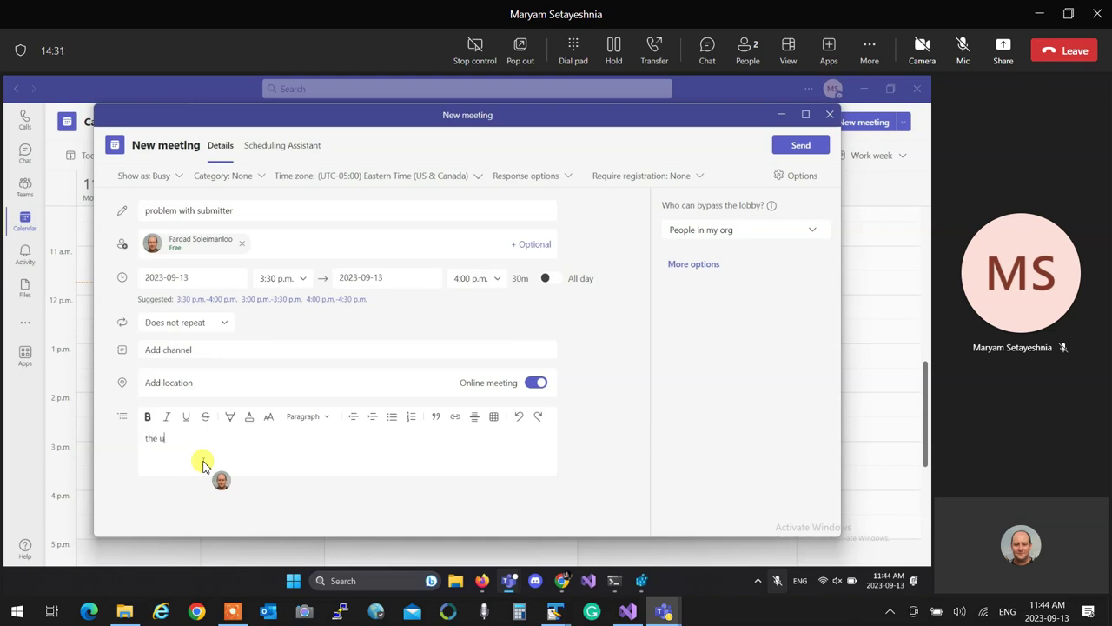
type("rl of the repo")
type(" g")
type("oe here")
left_click(801, 145)
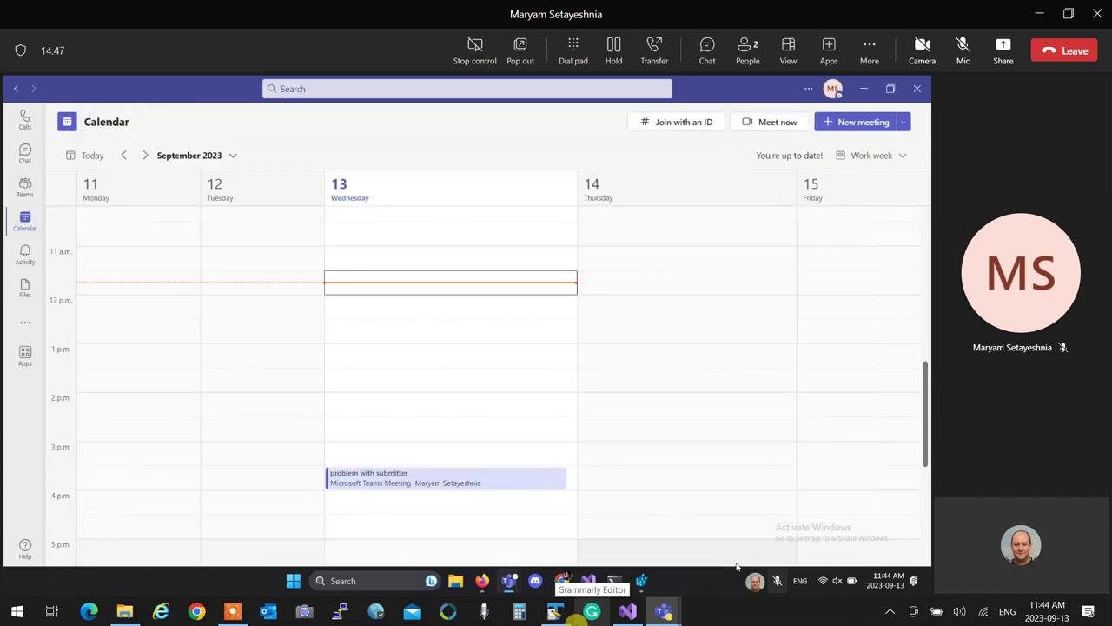
- Check the new meeting on Wednesday the 13th at 3:30 p.m. in the week view
left_click(554, 611)
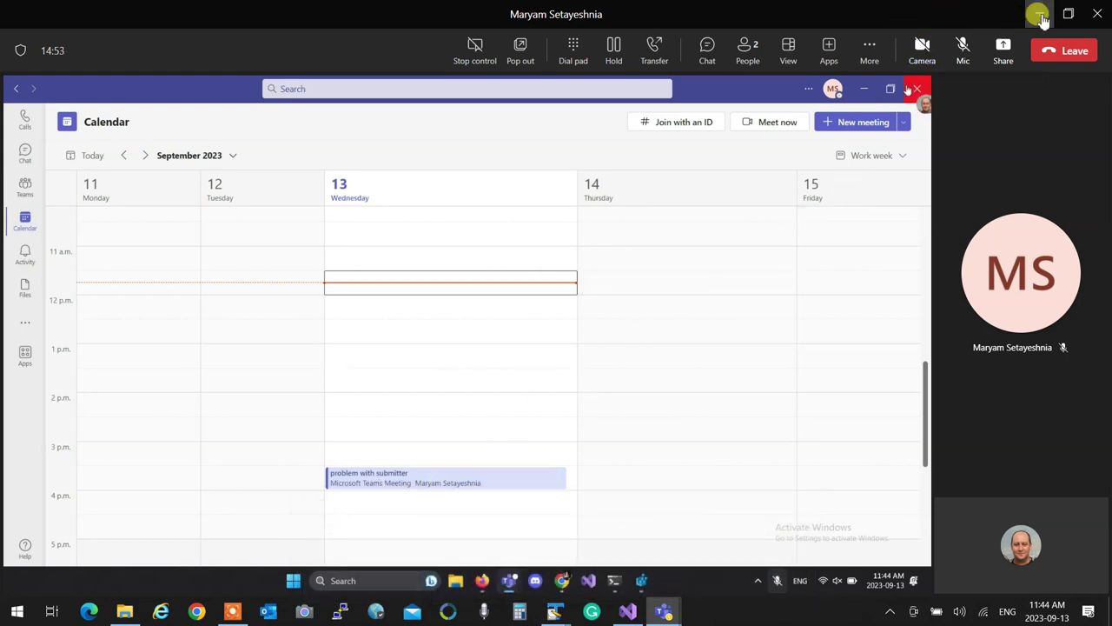
- Minimize the call and bring up the professor's Teams calendar beside Visual Studio
left_click(1043, 17)
left_click(664, 613)
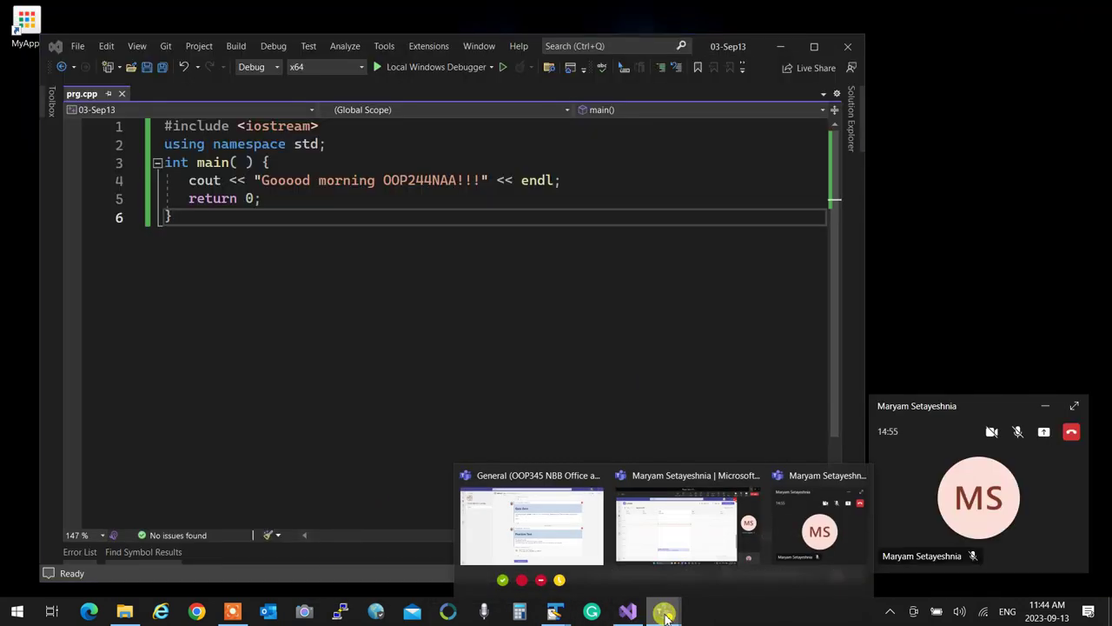
left_click(477, 489)
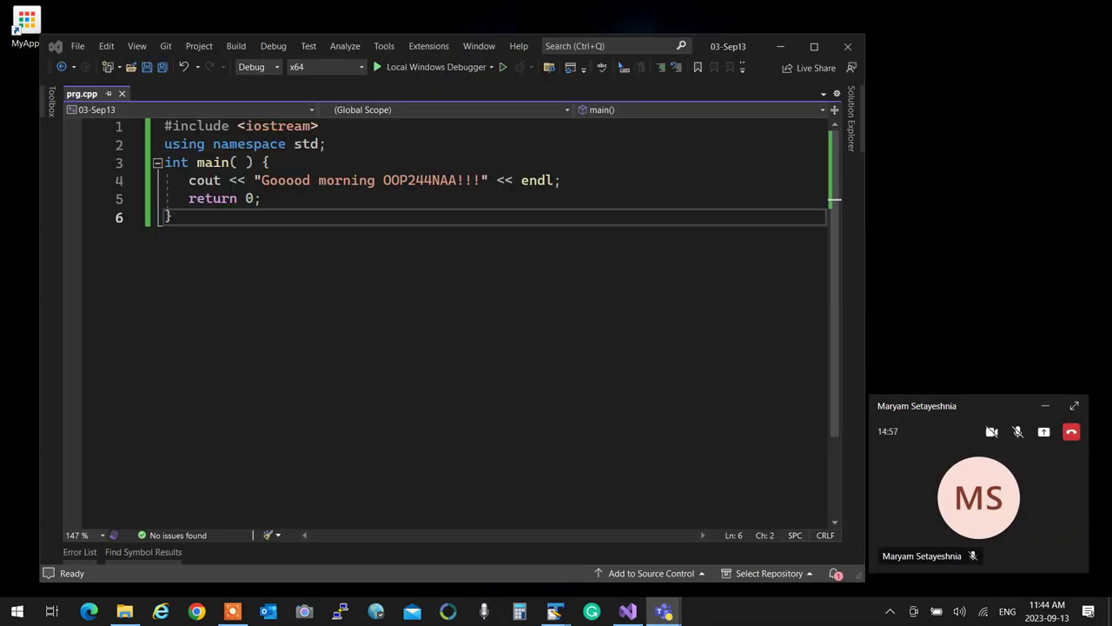
left_click_drag(568, 434, 323, 55)
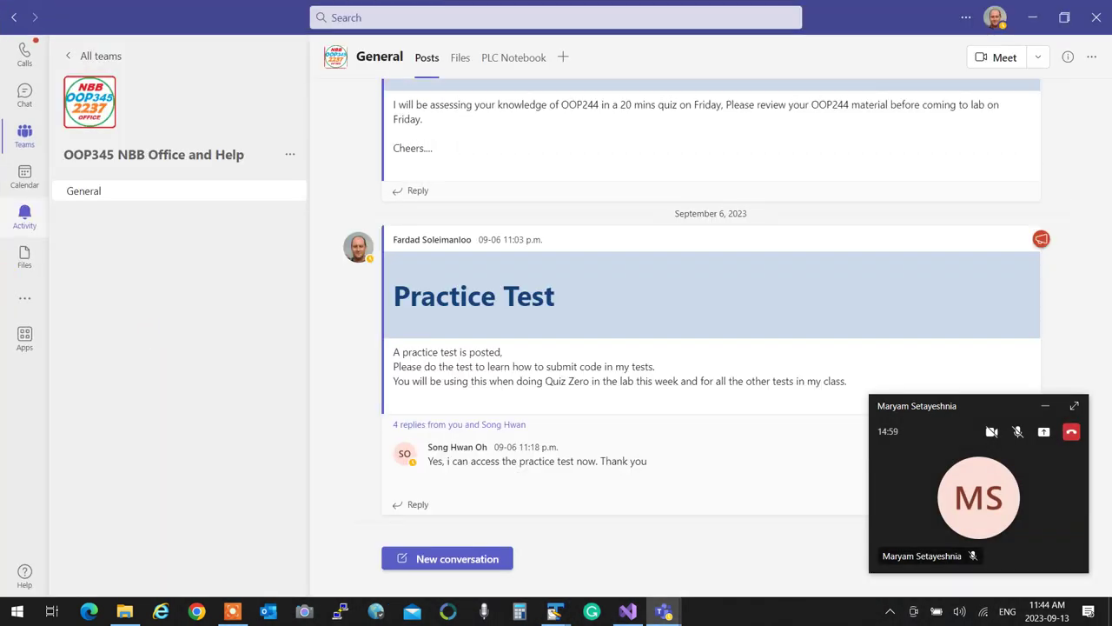
left_click(24, 188)
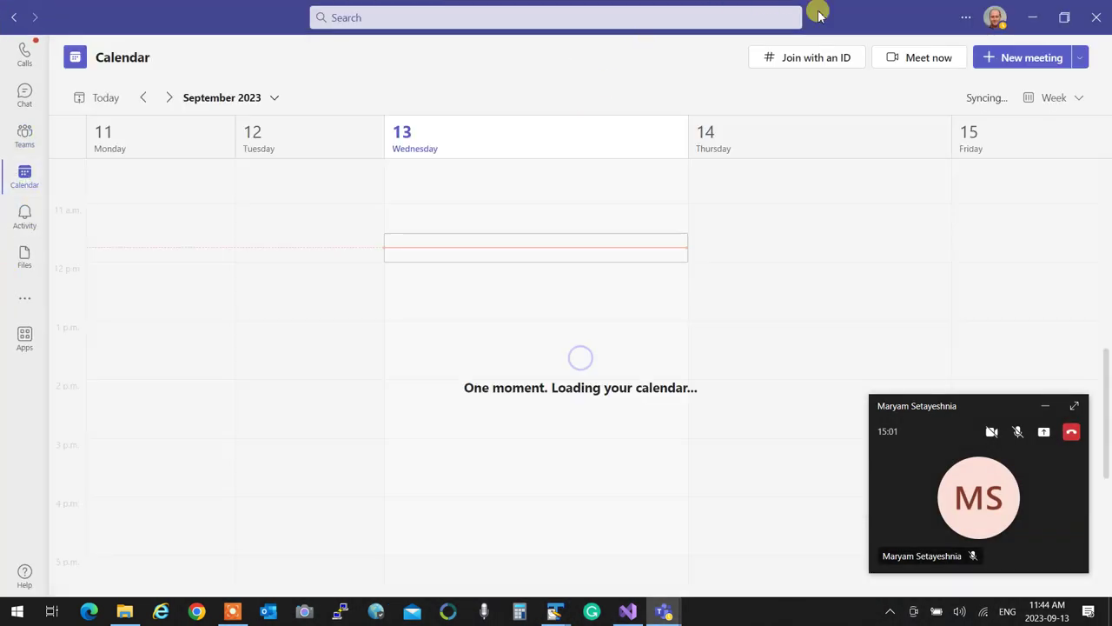
mouse_move(840, 18)
left_mouse_down()
mouse_move(622, 19)
mouse_move(573, 41)
left_mouse_up()
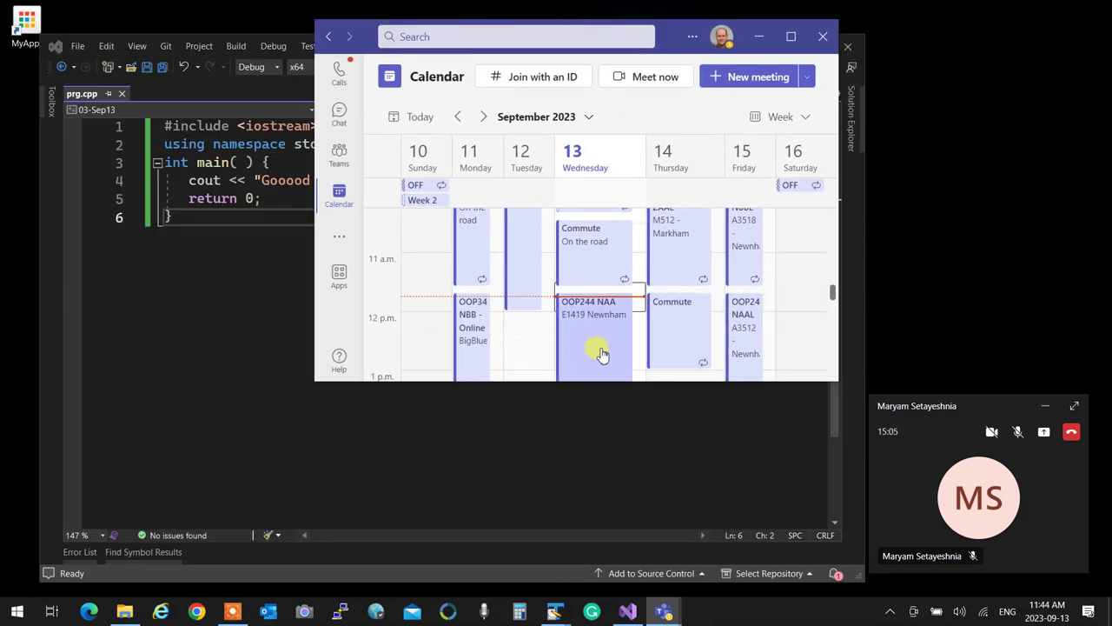
- Accept the 3:30 p.m. 'problem with submitter' meeting from its right-click menu
scroll(665, 348, "down", 5)
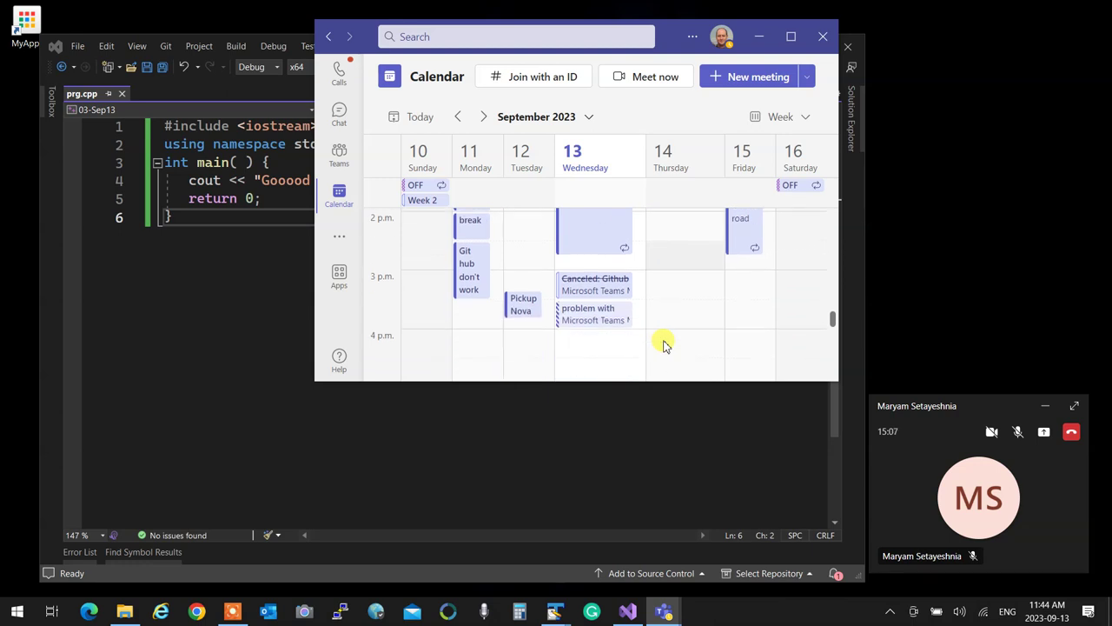
right_click(611, 319)
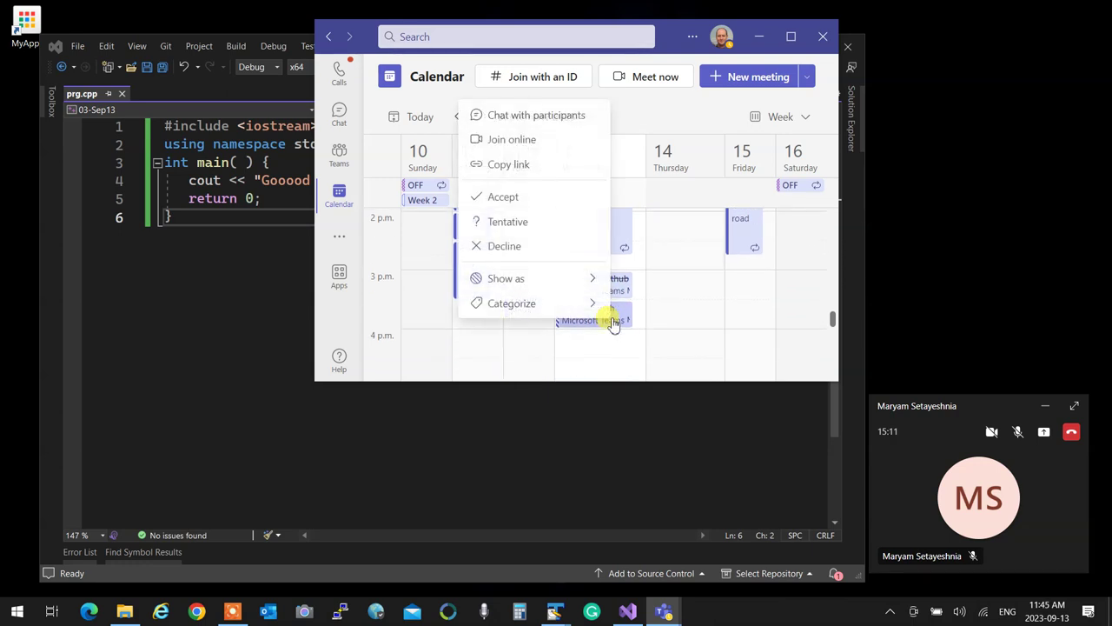
left_click(529, 198)
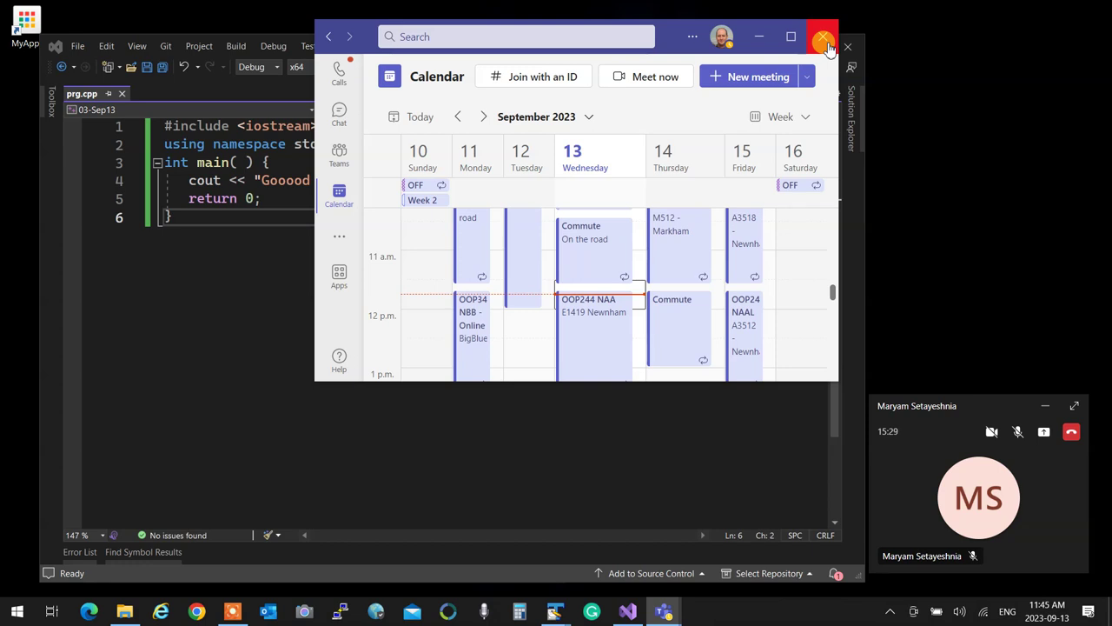
- Close the professor's Teams calendar window and leave the call
left_click(826, 42)
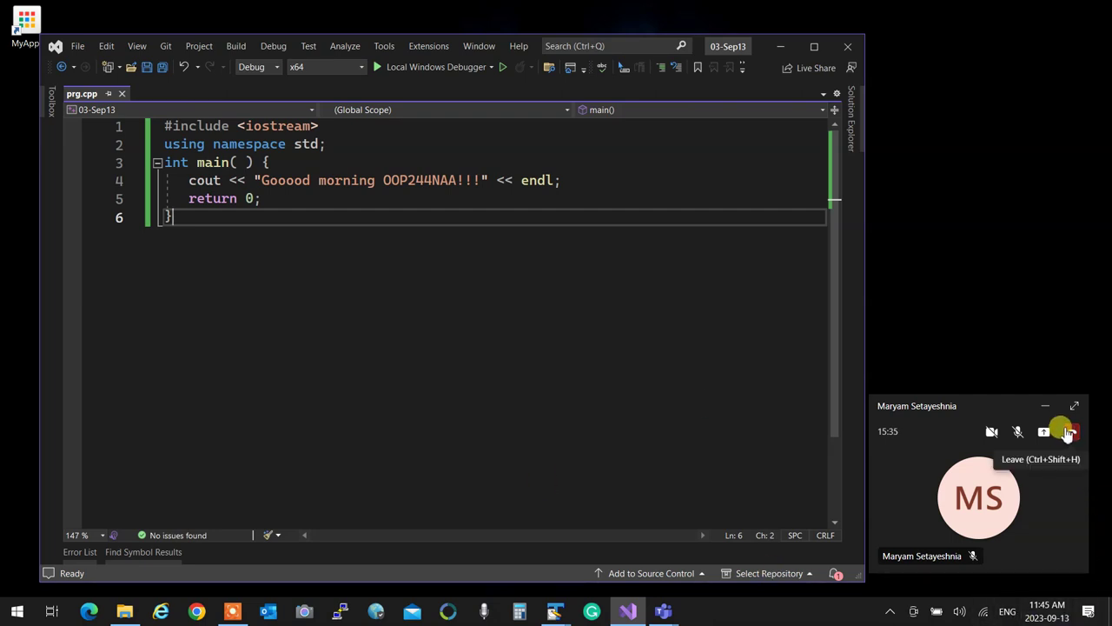
left_click(1070, 434)
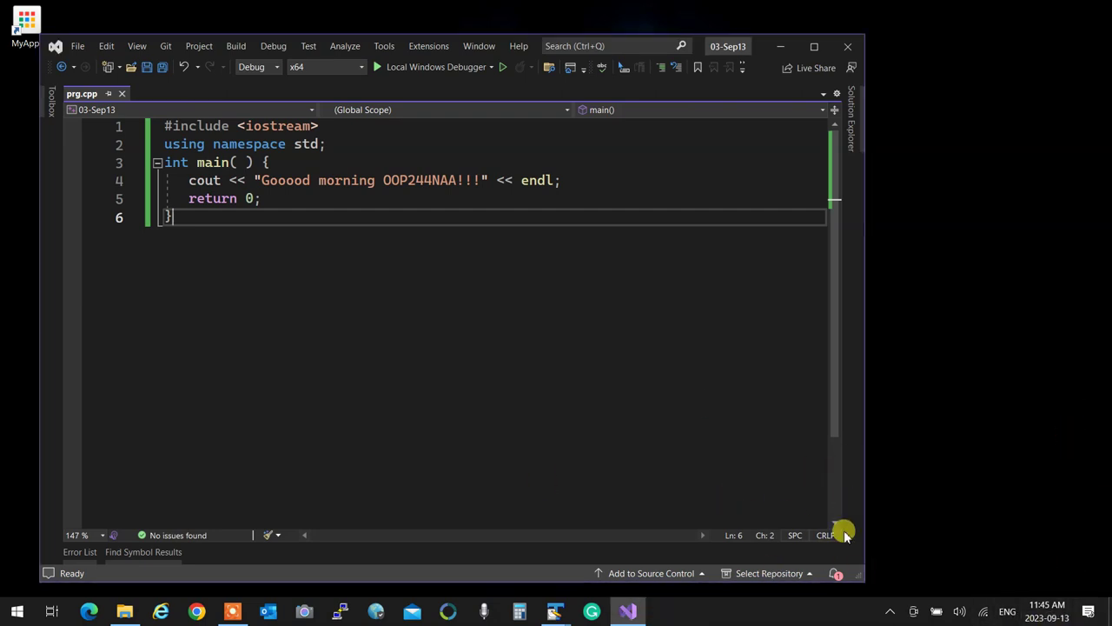